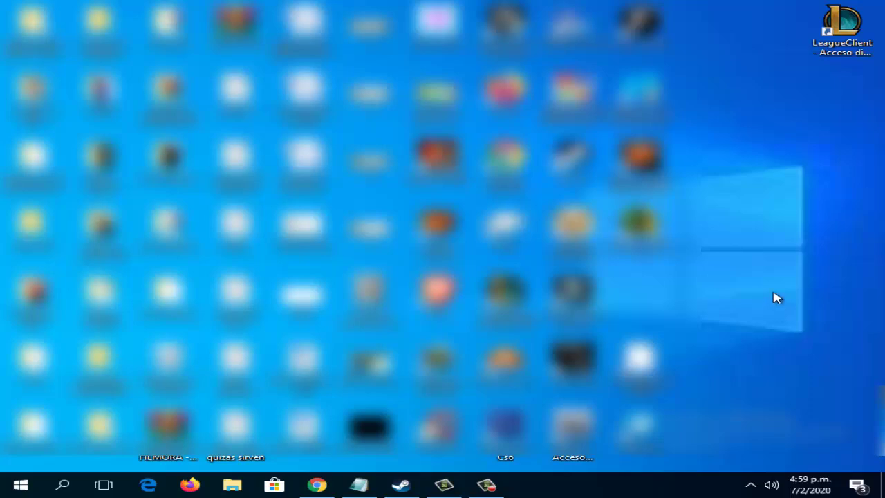
Step: Open the compatibility settings in the properties of the LeagueClient desktop shortcut
right_click(836, 38)
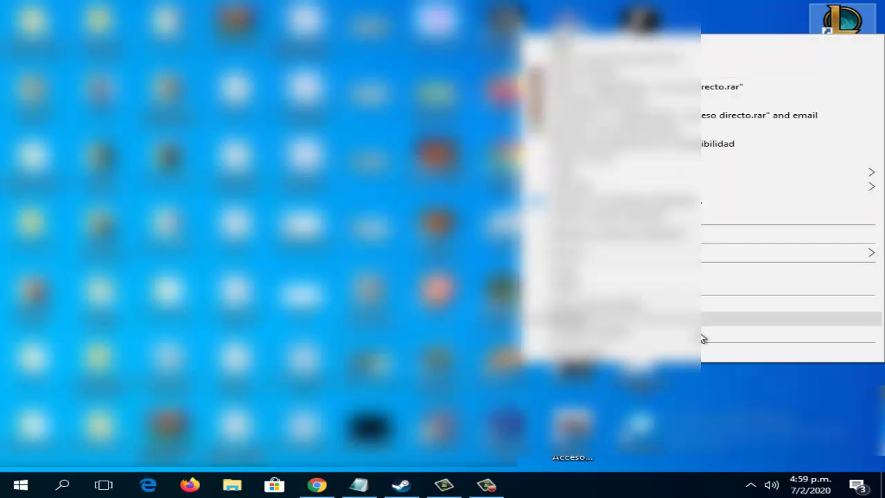
left_click(760, 351)
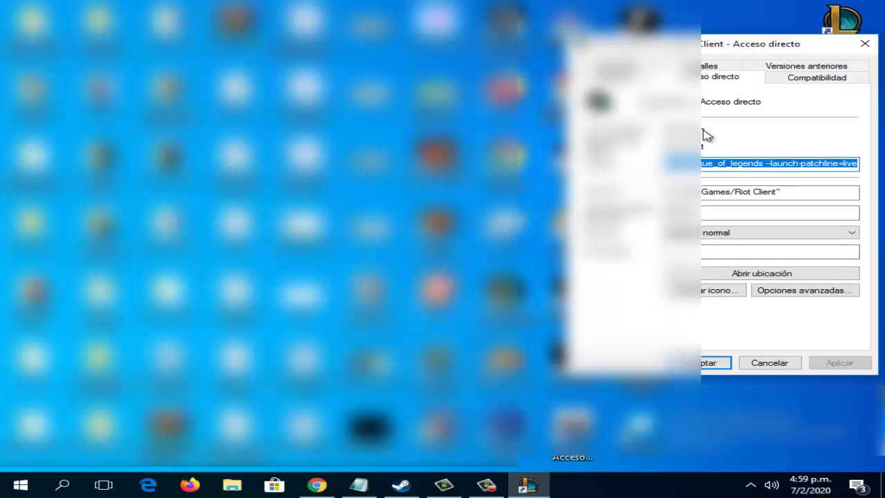
left_click(805, 79)
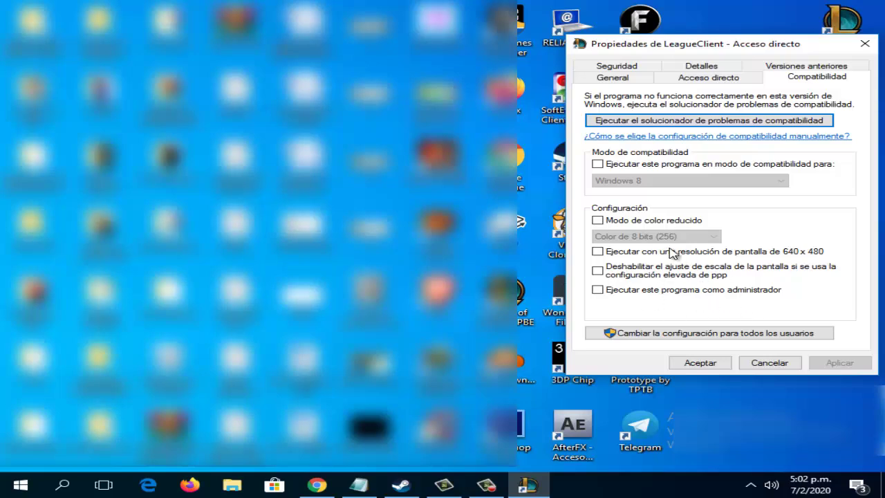
Step: Try the option that disables display scaling on high DPI settings for LeagueClient, clear it again and cancel the properties
left_click(598, 272)
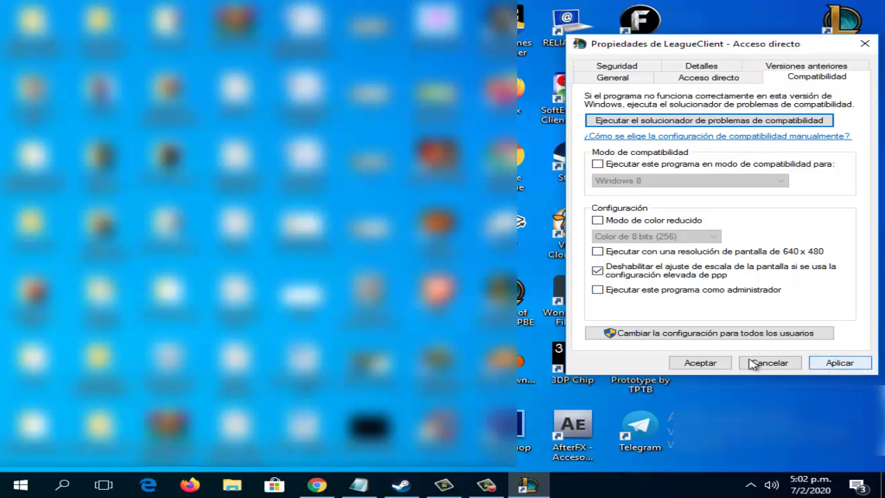
left_click(597, 270)
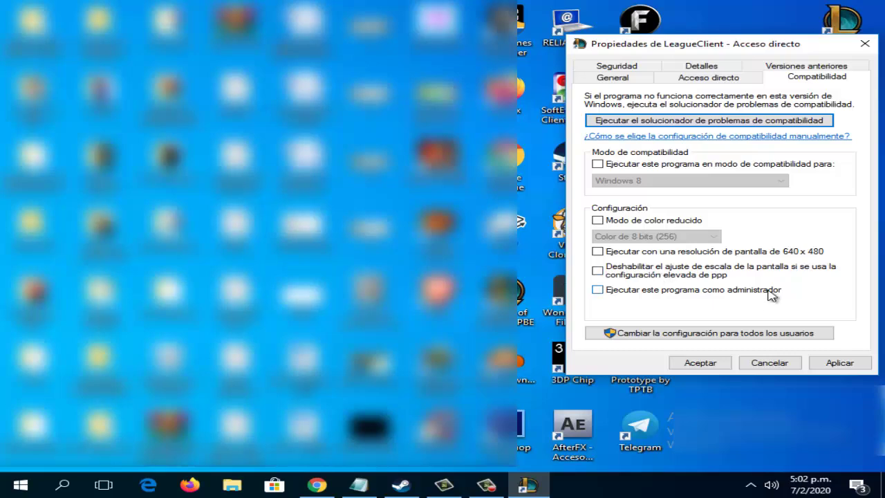
left_click(598, 272)
left_click(599, 272)
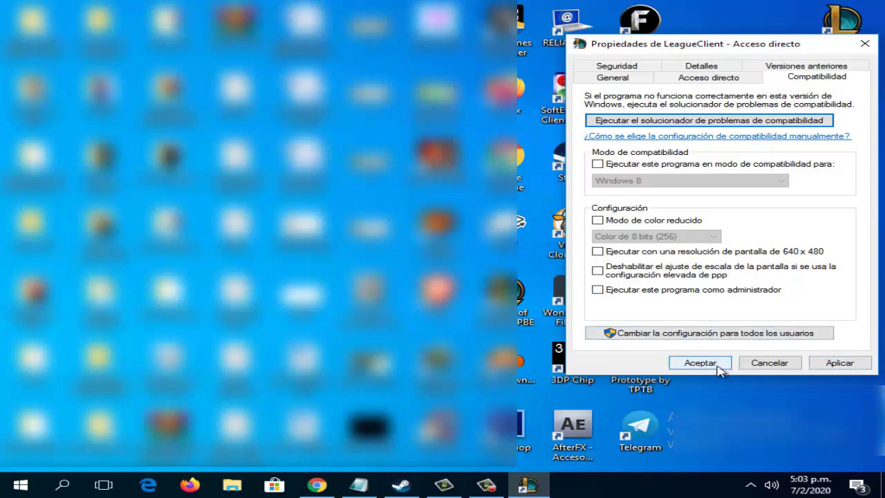
left_click(785, 368)
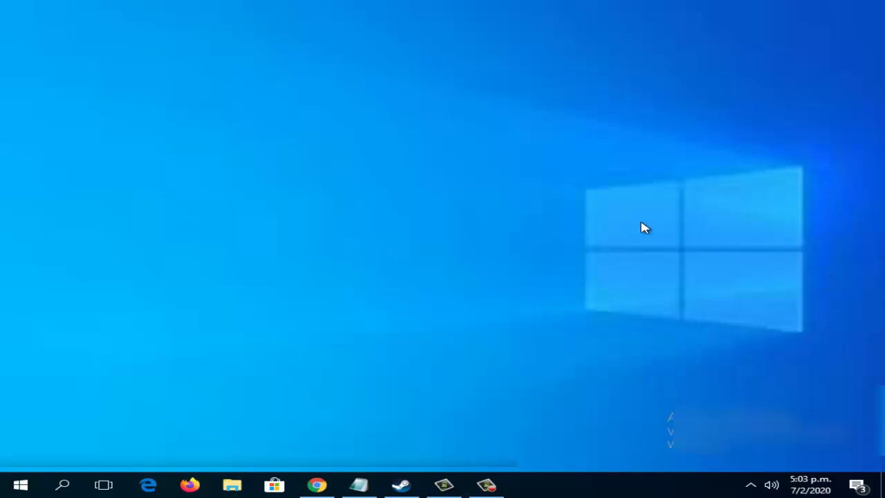
Step: Switch to Steam and open the list of games in the library
left_click(401, 484)
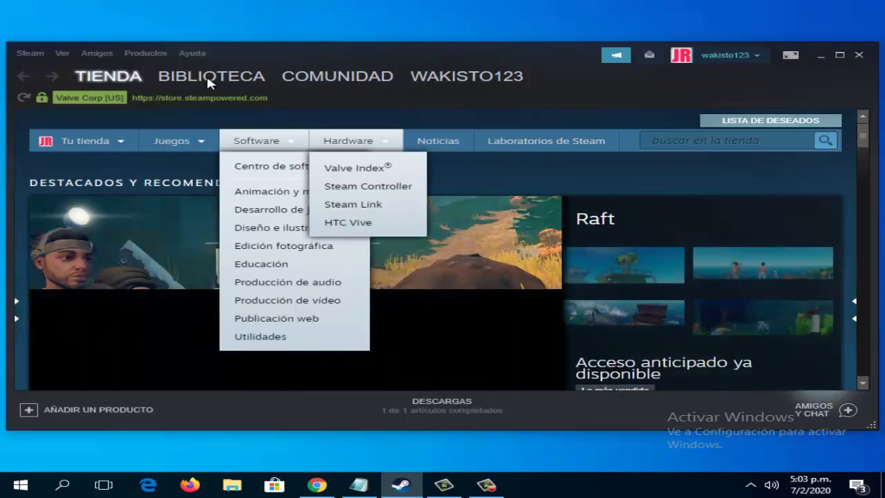
mouse_move(207, 81)
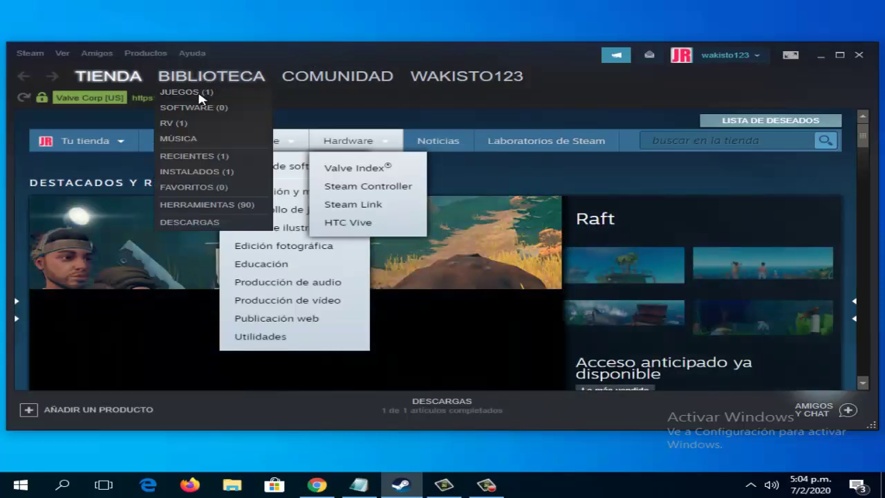
left_click(201, 92)
left_click(193, 95)
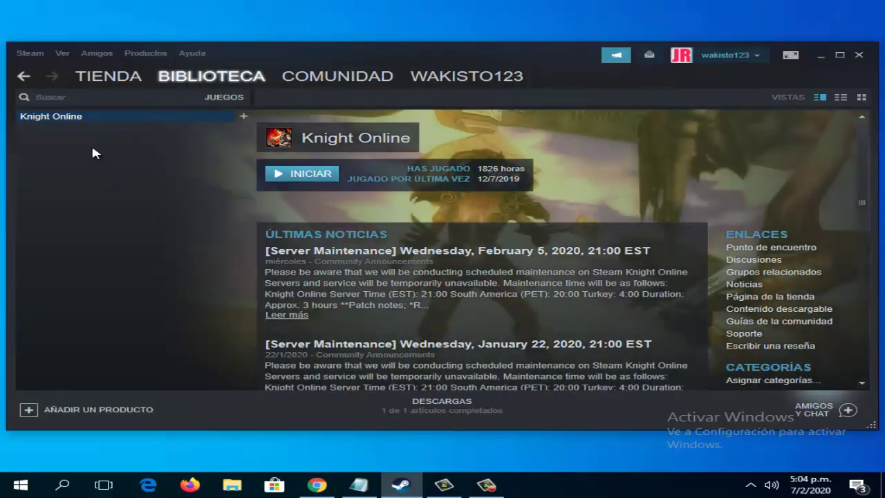
Step: View the local files options in Knight Online's properties, including file integrity verification, and close the properties and minimize Steam
right_click(60, 122)
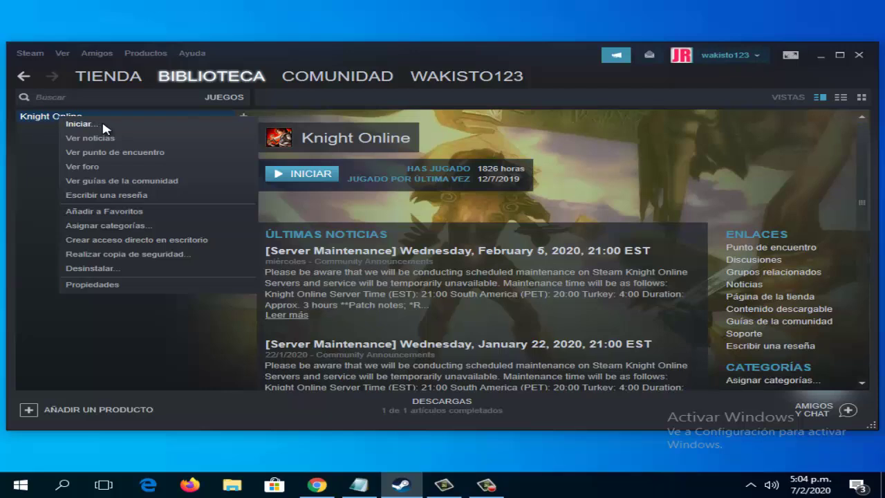
left_click(122, 286)
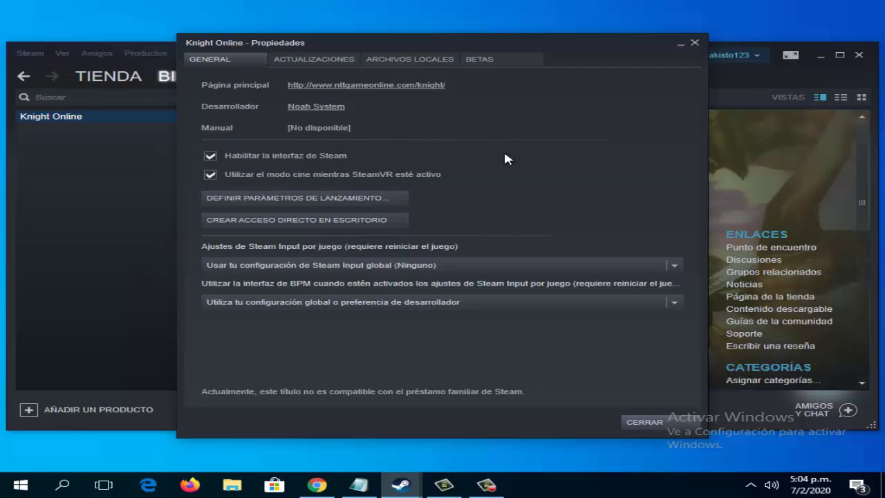
left_click(417, 61)
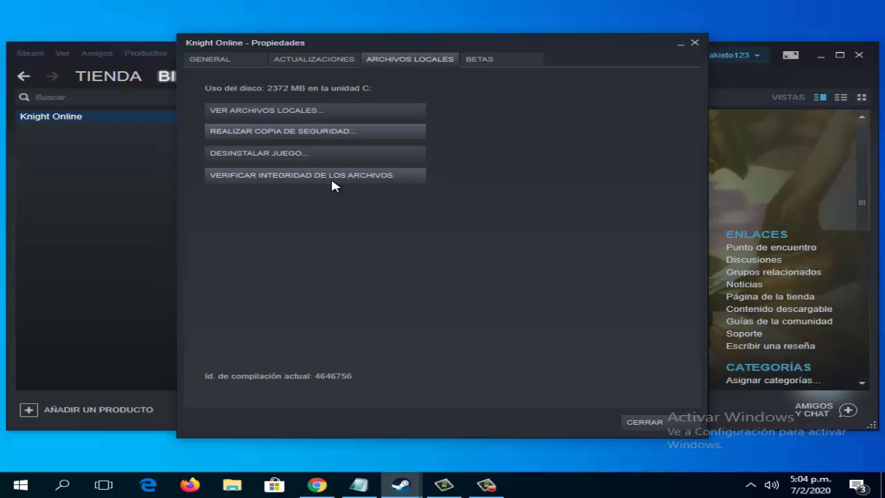
left_click(639, 421)
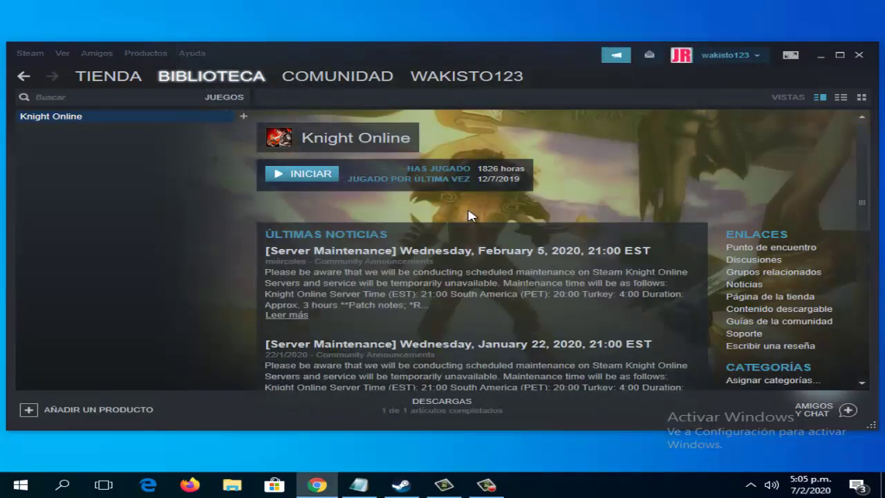
left_click(821, 56)
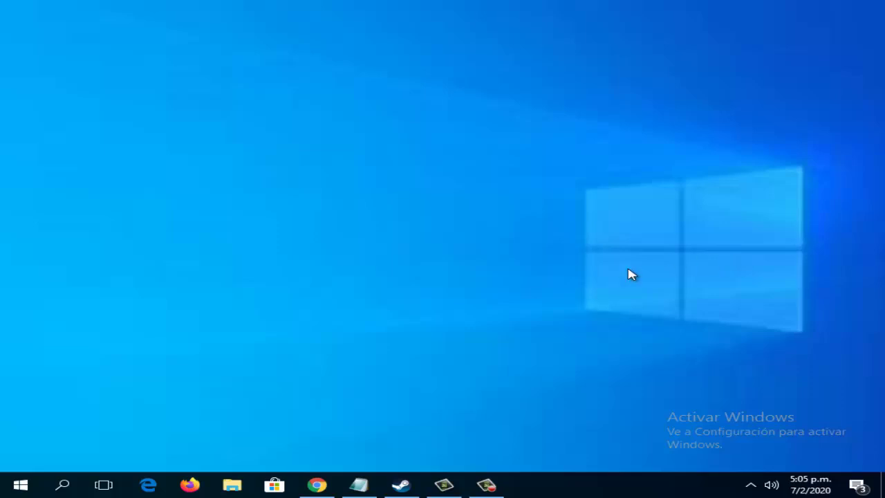
Step: Open Task Manager and show the end-task option for a Google Chrome process without ending it
right_click(557, 486)
left_click(608, 422)
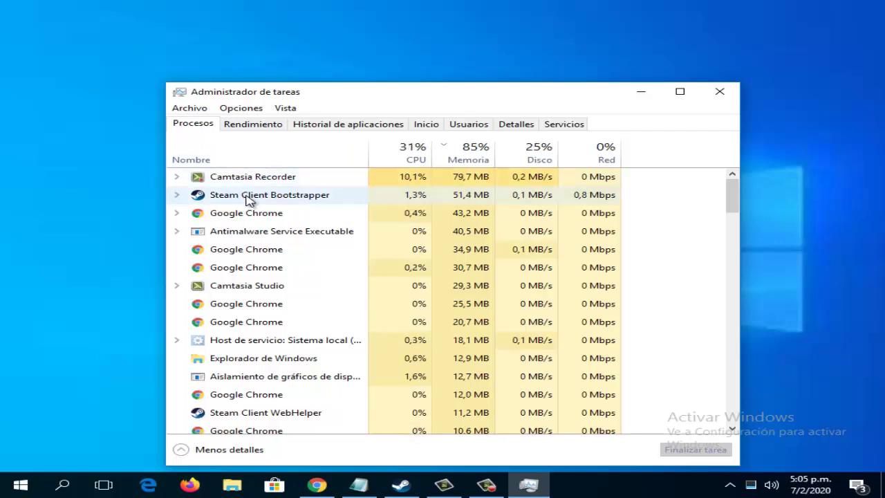
left_click(255, 254)
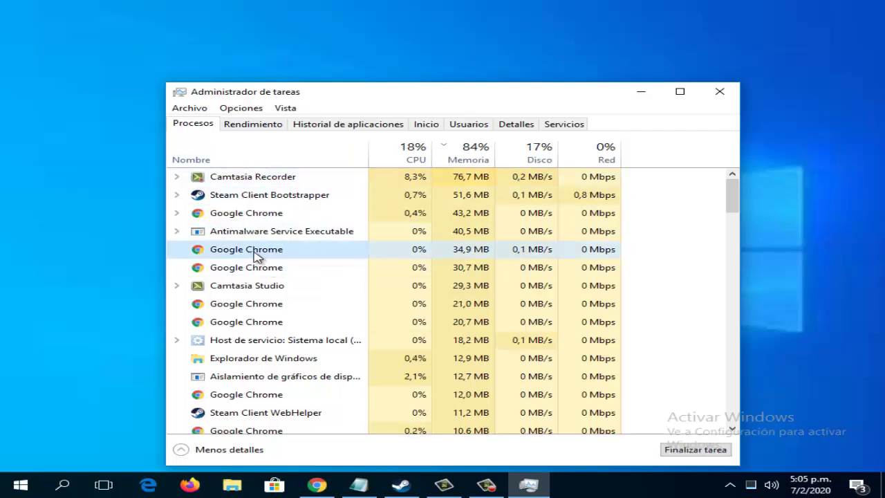
right_click(255, 254)
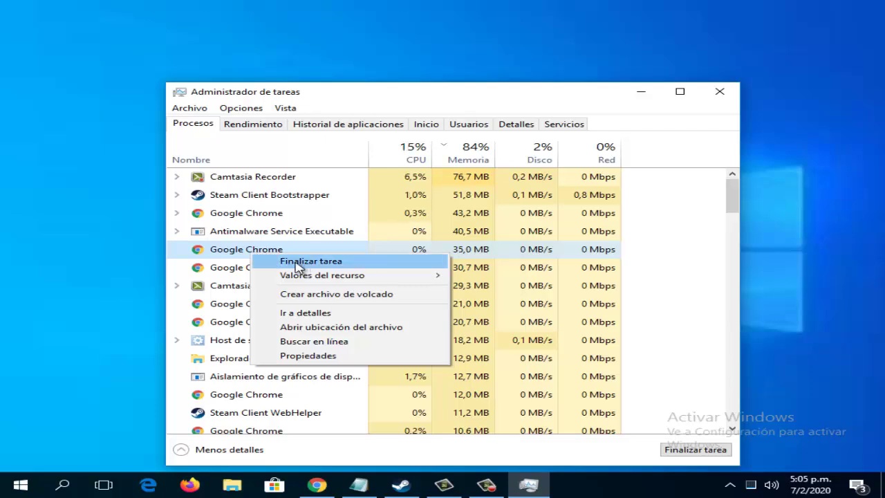
left_click(233, 255)
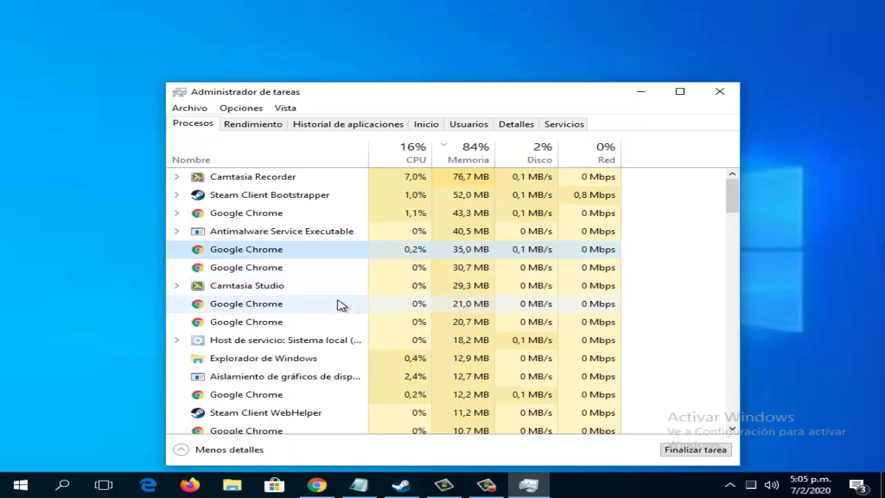
Step: Examine the running processes and their memory use throughout the process list, and close Task Manager
scroll(365, 306, "down", 2)
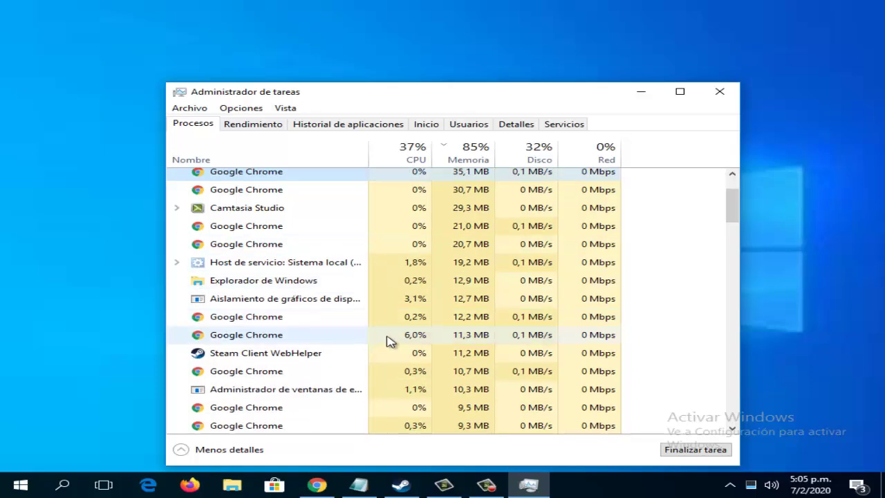
scroll(389, 339, "up", 2)
scroll(385, 300, "down", 15)
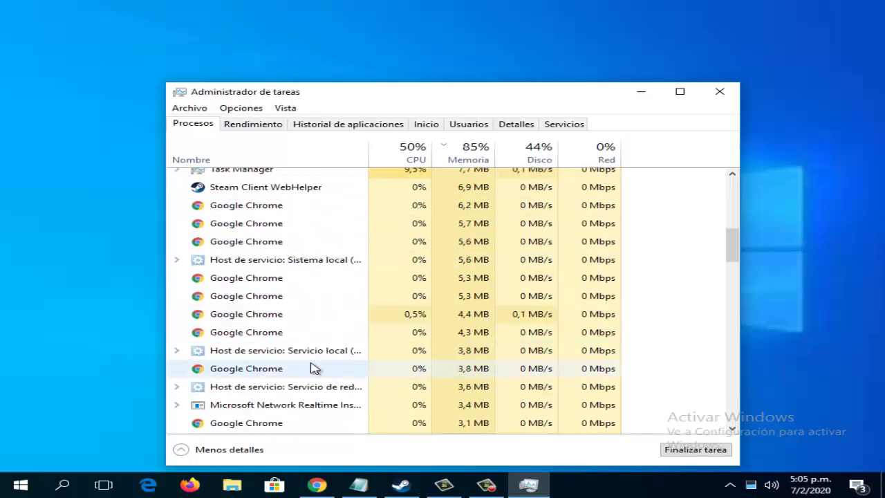
scroll(313, 388, "down", 3)
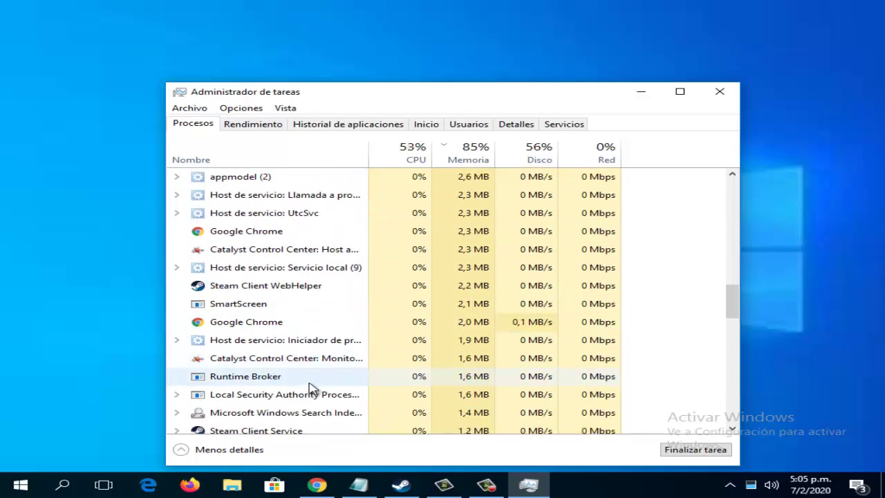
scroll(313, 386, "down", 3)
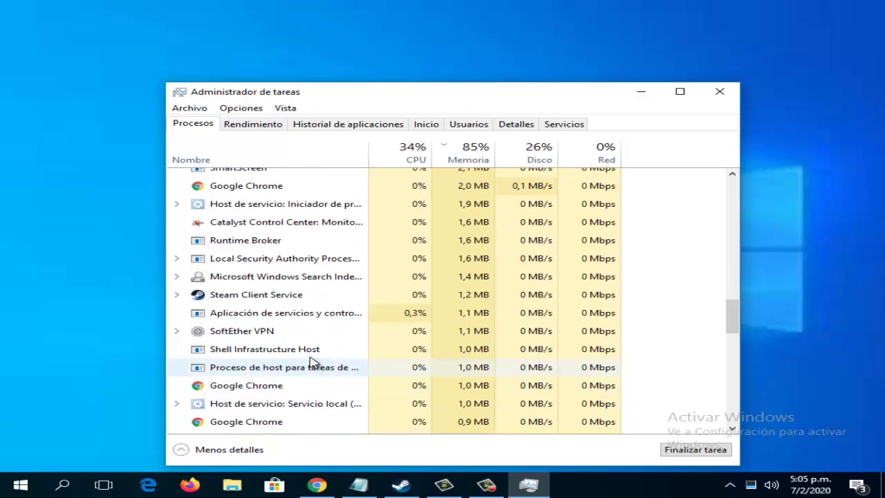
scroll(312, 351, "up", 2)
scroll(309, 350, "up", 10)
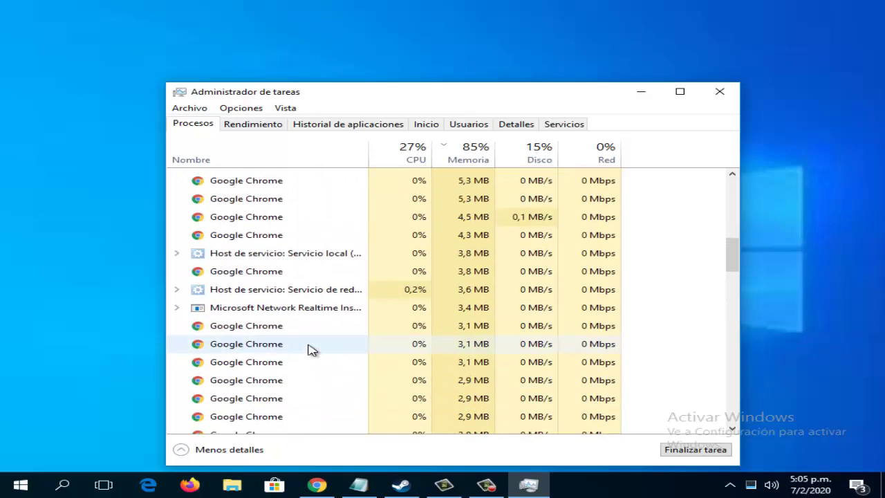
scroll(309, 350, "up", 4)
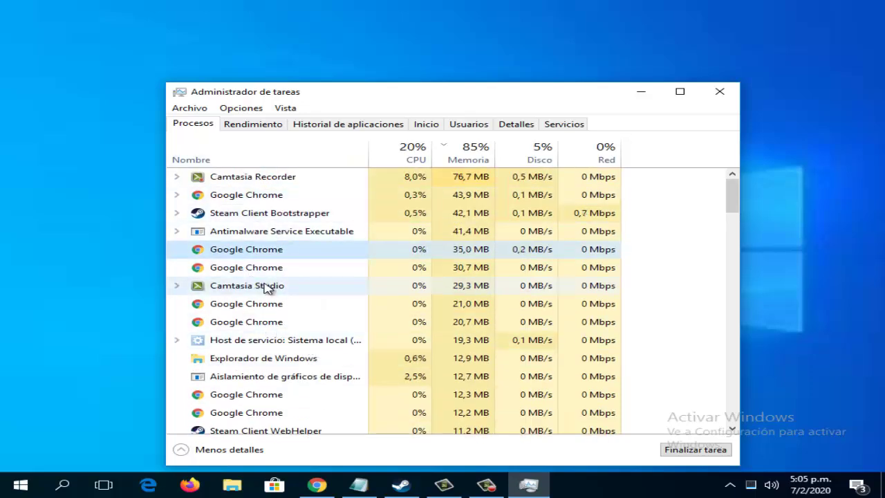
scroll(268, 292, "down", 7)
scroll(268, 291, "down", 10)
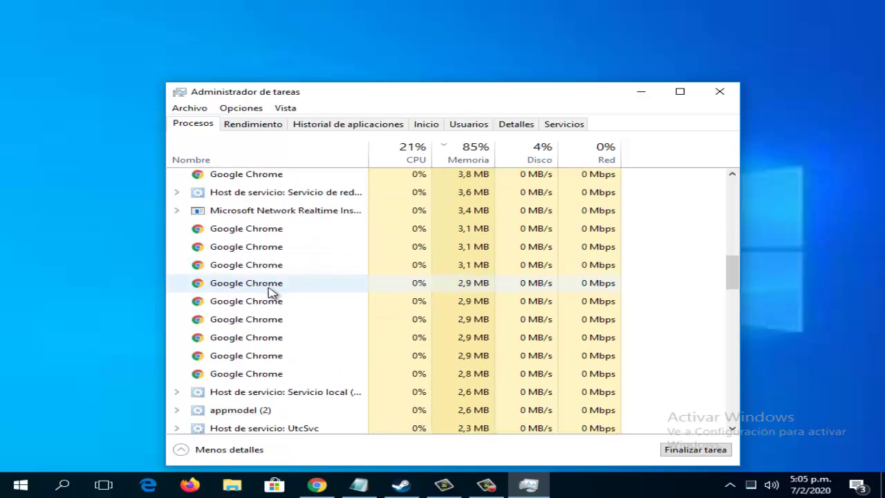
scroll(268, 291, "up", 4)
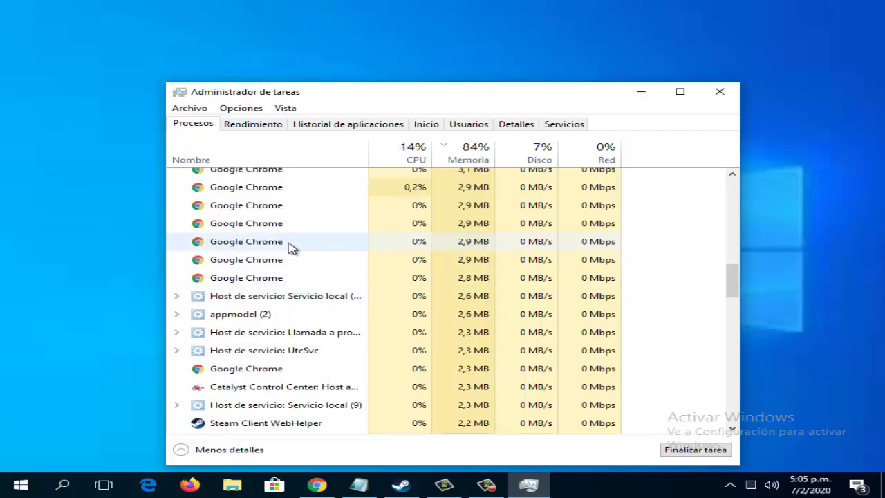
scroll(322, 394, "down", 5)
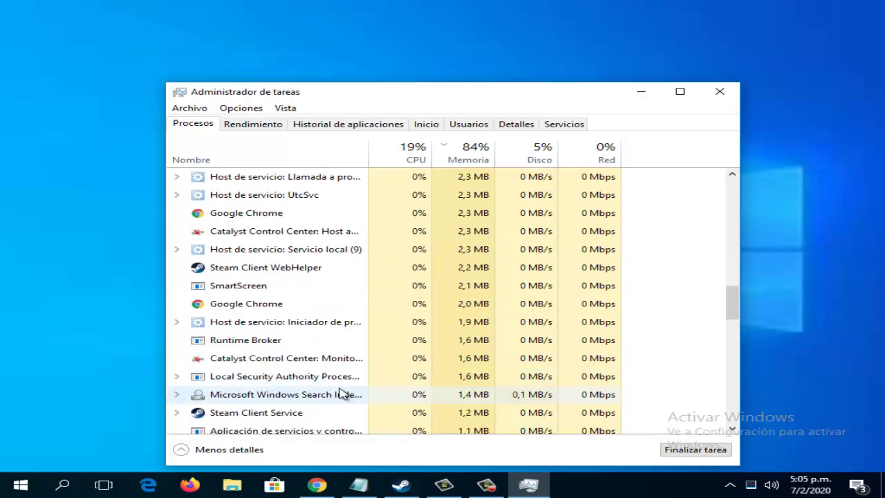
scroll(340, 392, "up", 12)
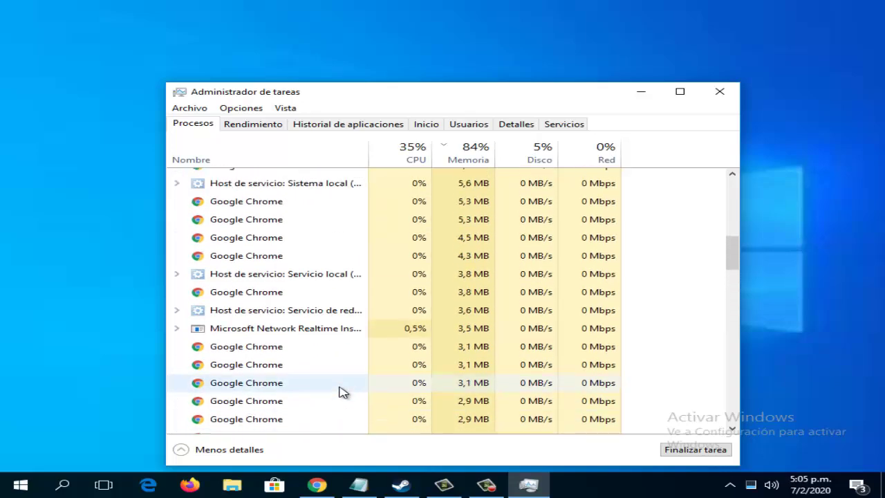
scroll(340, 392, "up", 4)
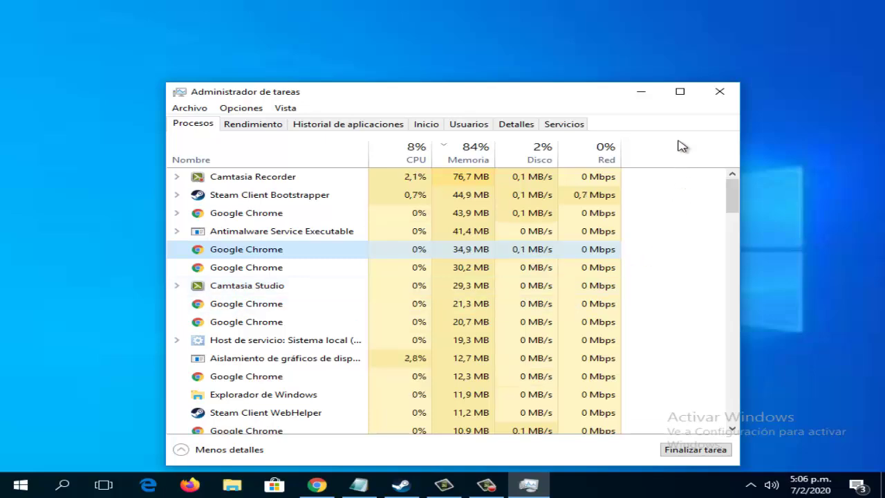
left_click(720, 92)
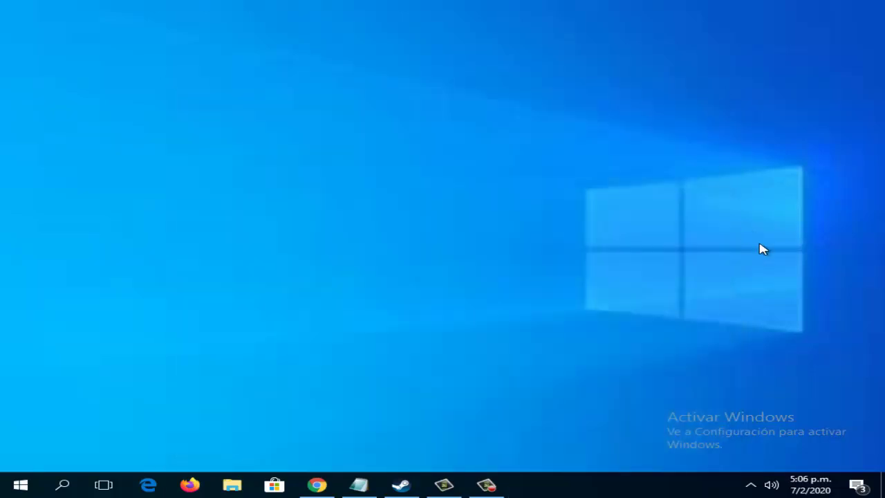